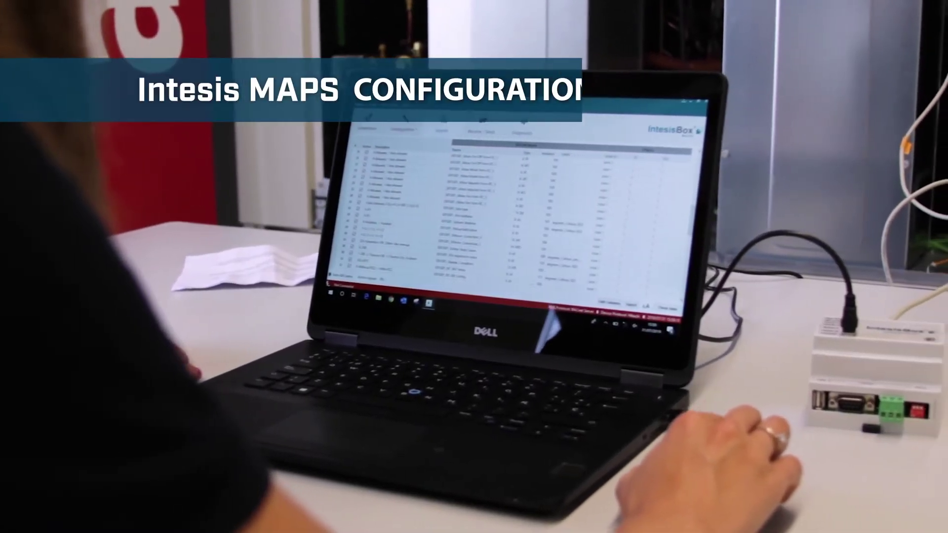
Create a new project from the KNX IBOX-KNX-HI-Template (Hitachi AC to KNX) template.
scroll(493, 212, down, 5)
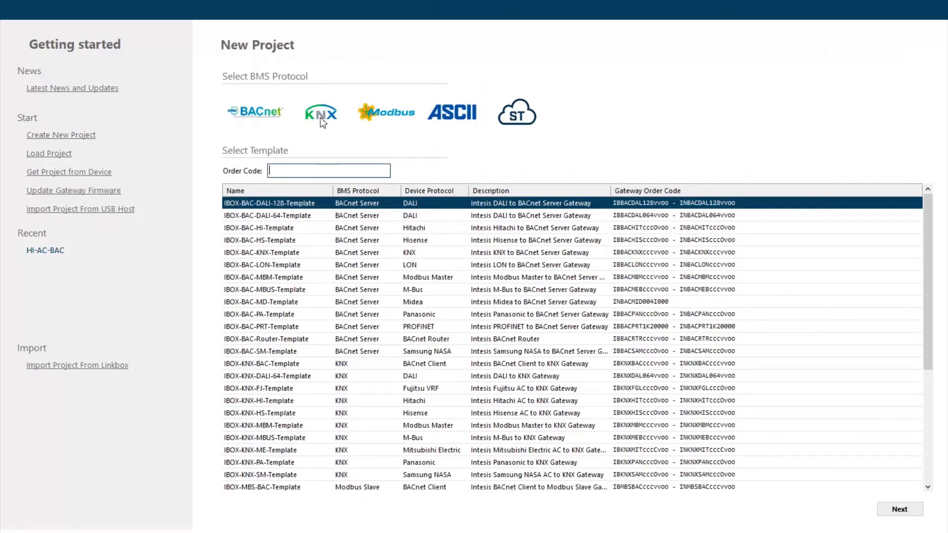
click(322, 123)
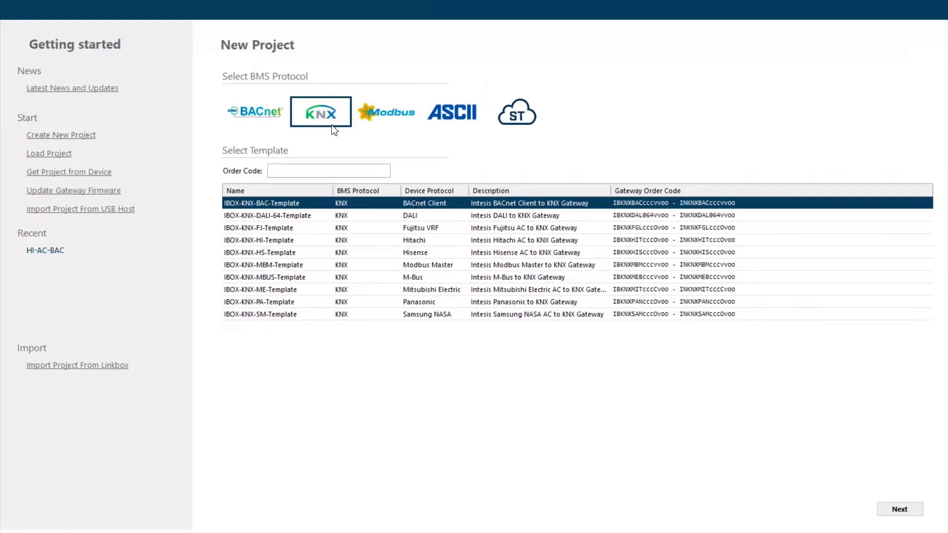
click(288, 242)
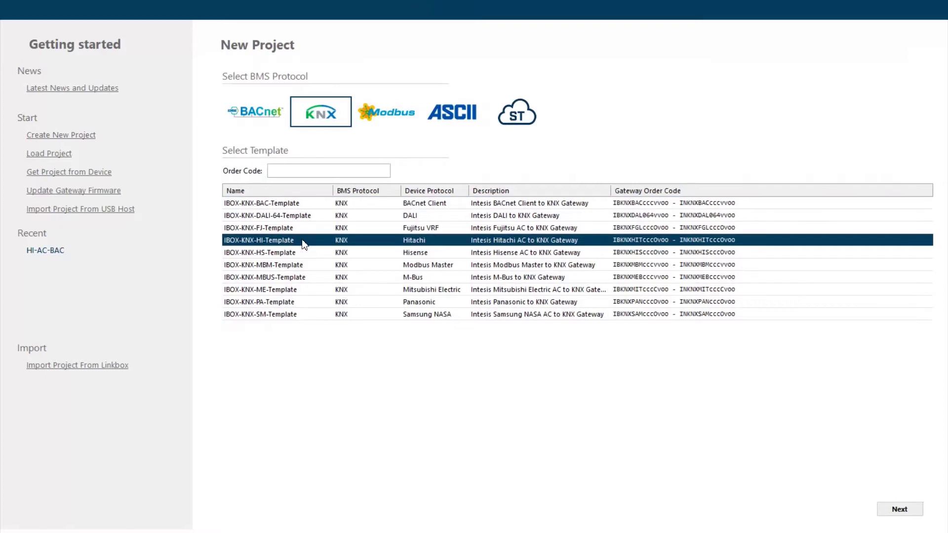
double_click(305, 244)
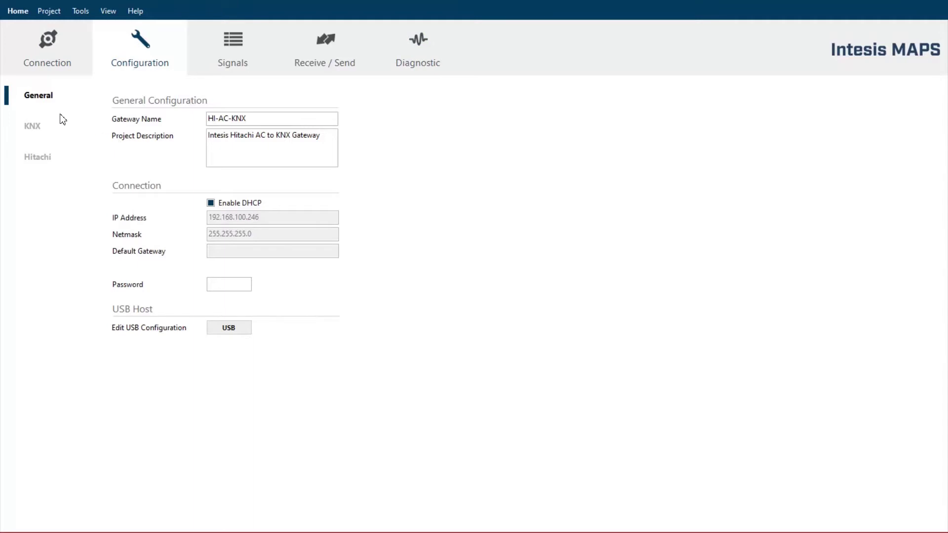
Connect over USB to the HI-AC-KNX gateway discovered on COM6.
click(46, 70)
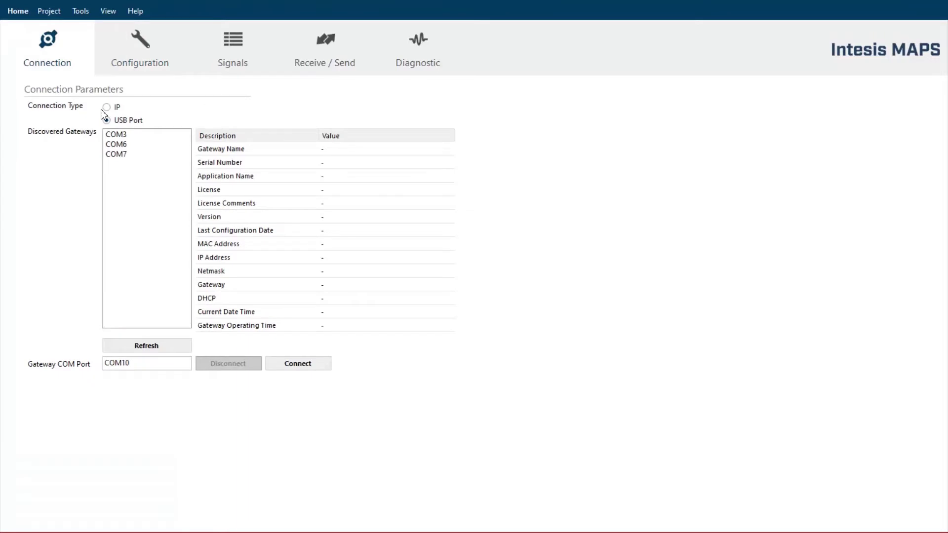
click(107, 107)
click(107, 121)
click(123, 144)
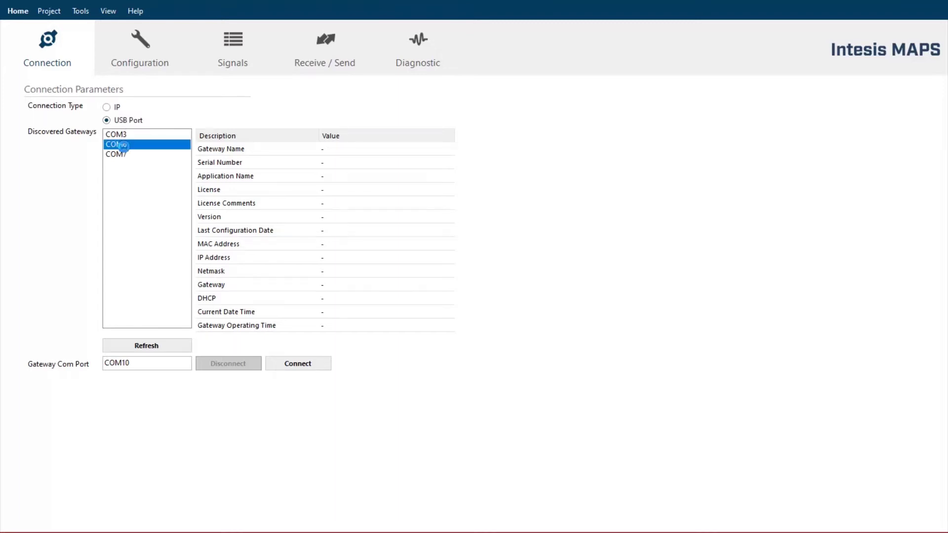
click(291, 362)
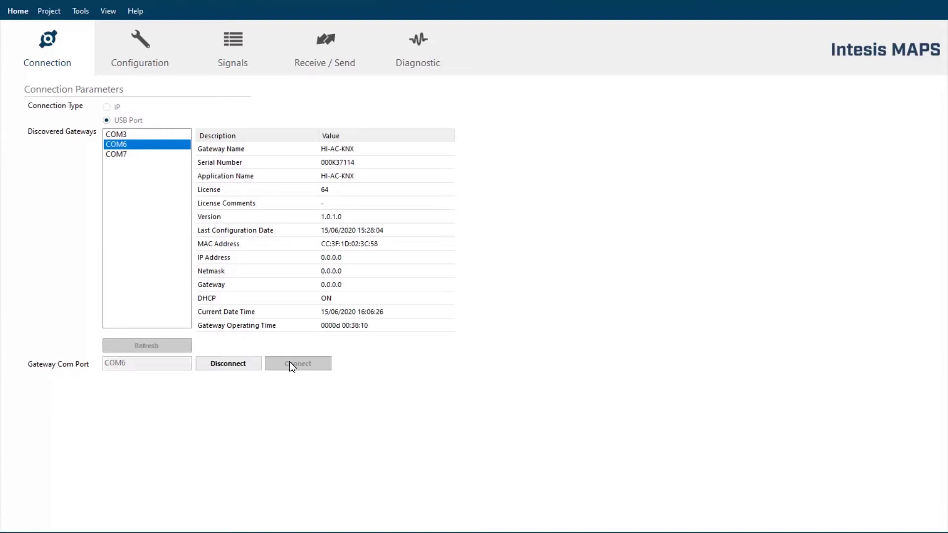
Review gateway name HI-AC-KNX and the project description, leaving DHCP enabled.
click(127, 57)
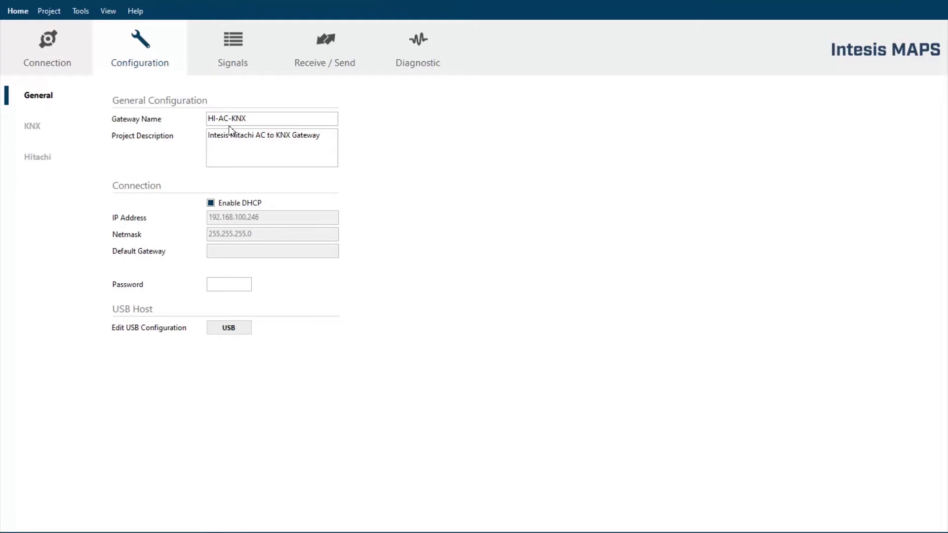
click(255, 120)
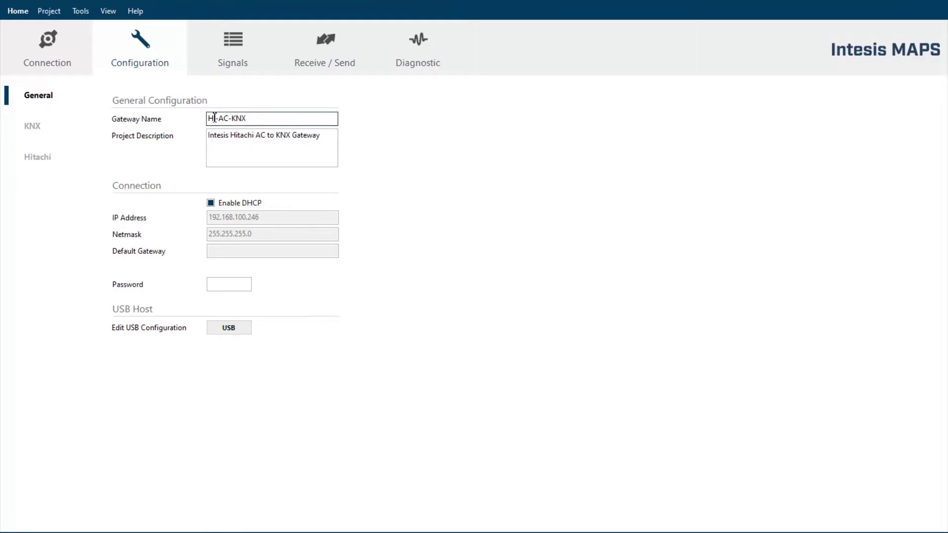
drag(214, 118, 273, 119)
click(294, 139)
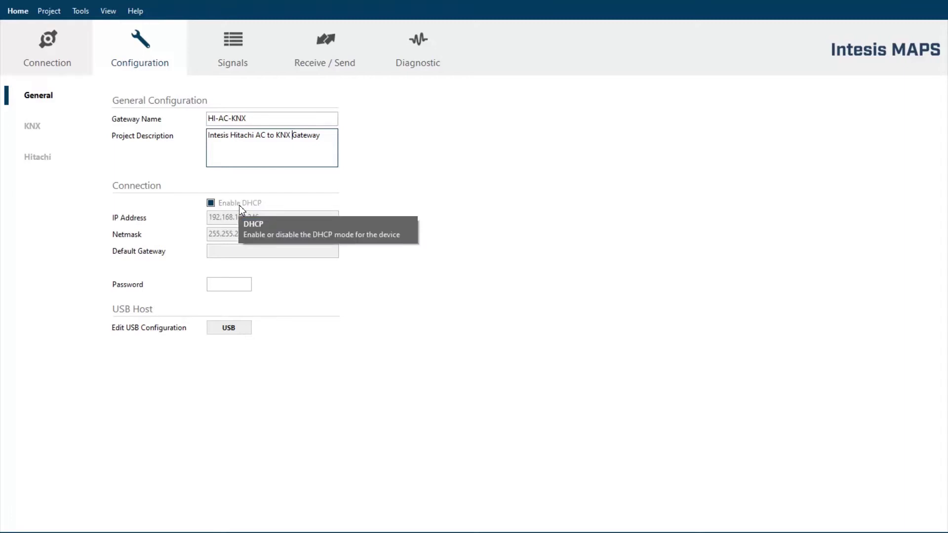
click(211, 203)
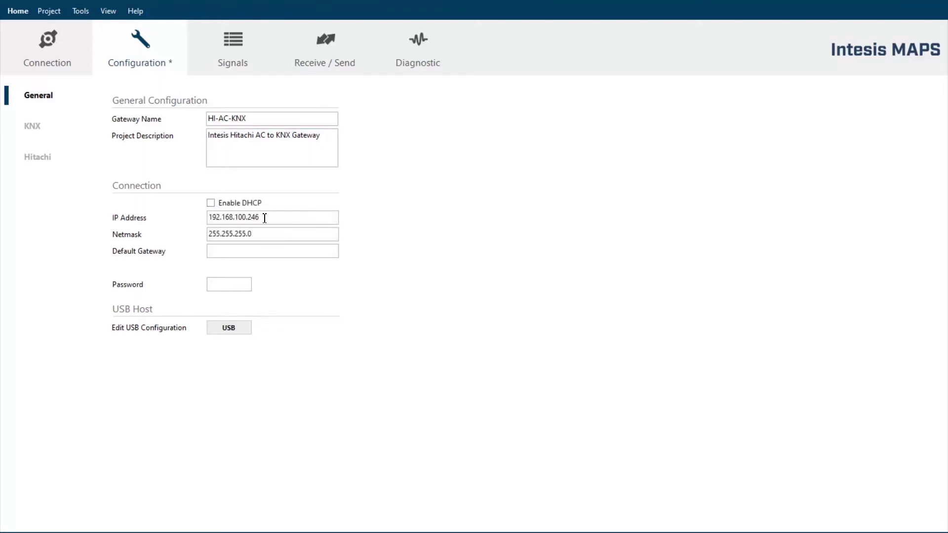
drag(264, 218, 206, 211)
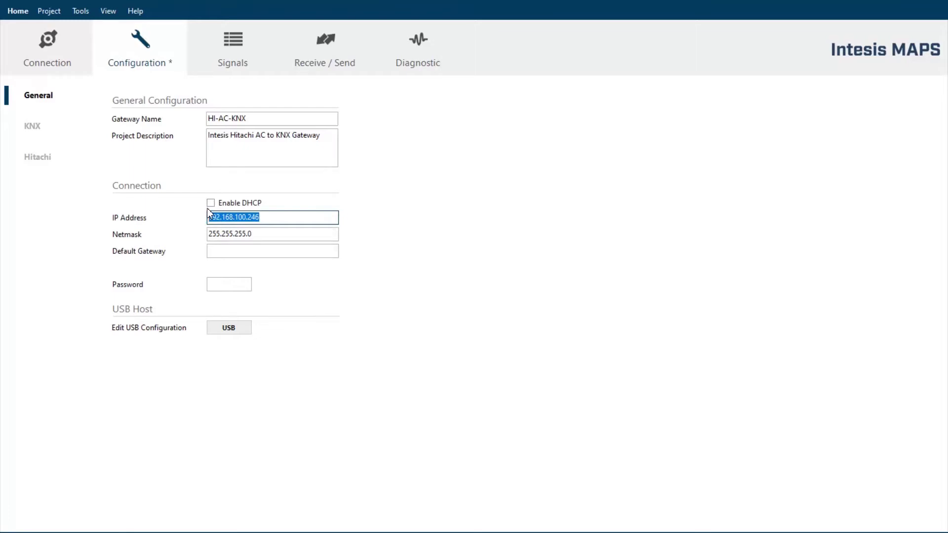
click(211, 203)
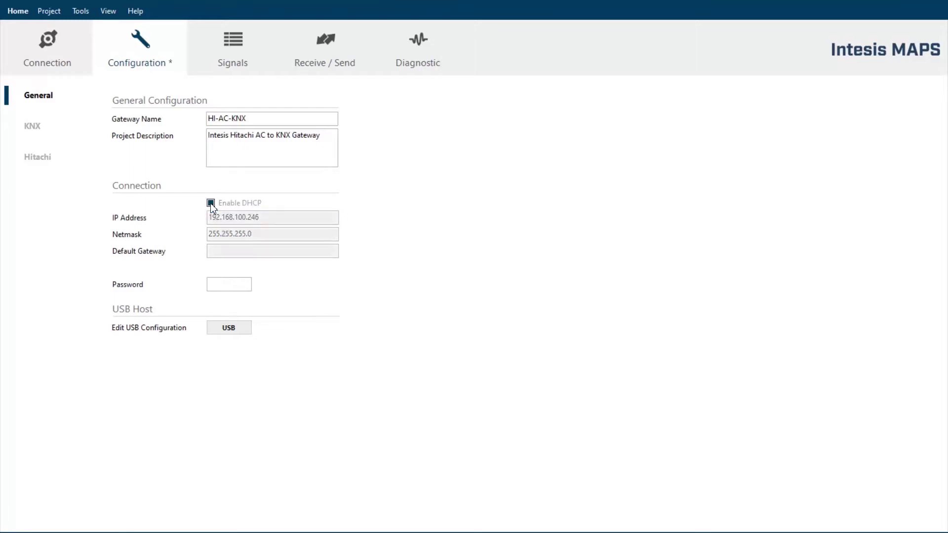
Set KNX base DPT 5.x with 1-bit control objects, and fan speed and louver to 5.010.
click(29, 128)
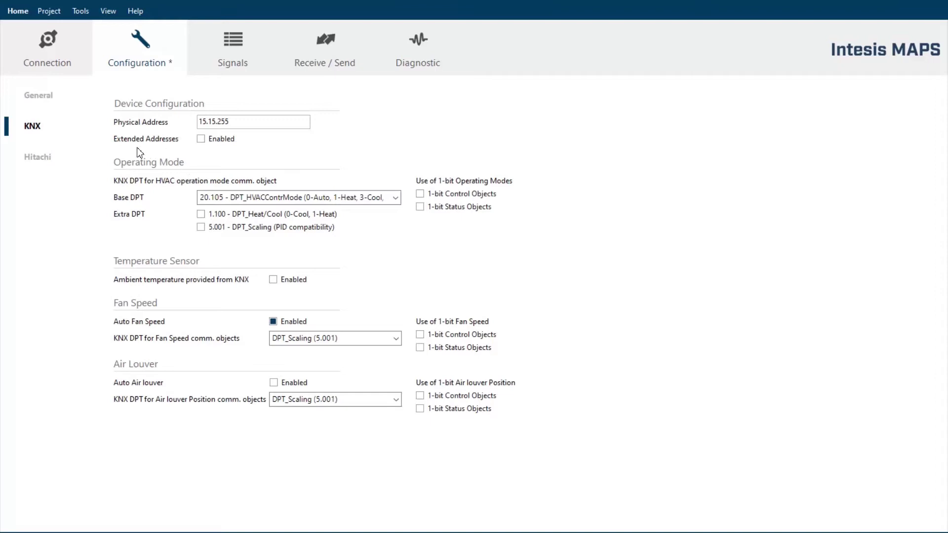
click(215, 198)
click(233, 221)
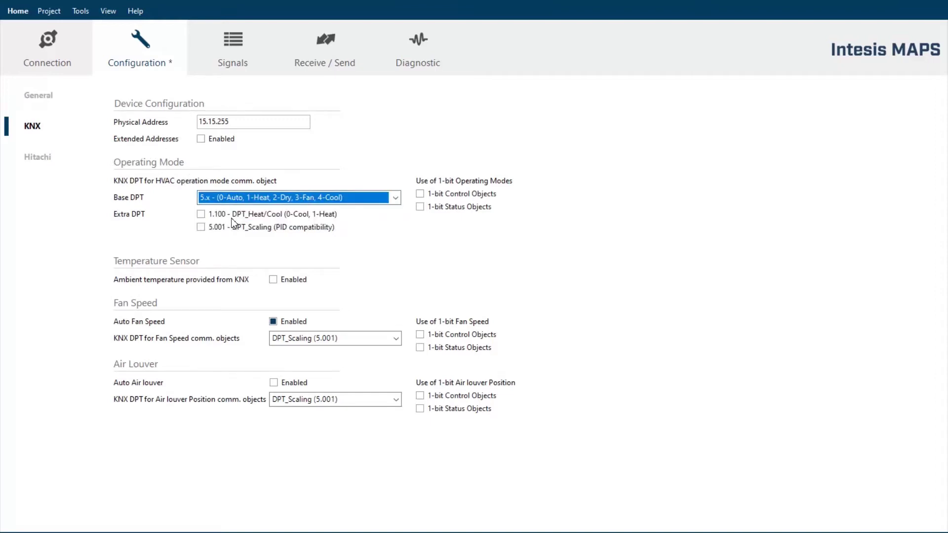
click(420, 193)
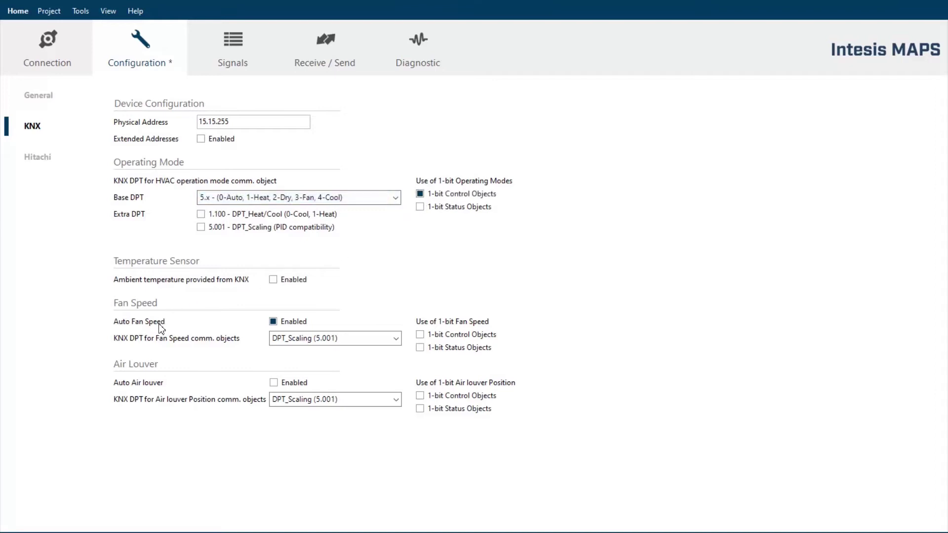
click(297, 340)
click(345, 362)
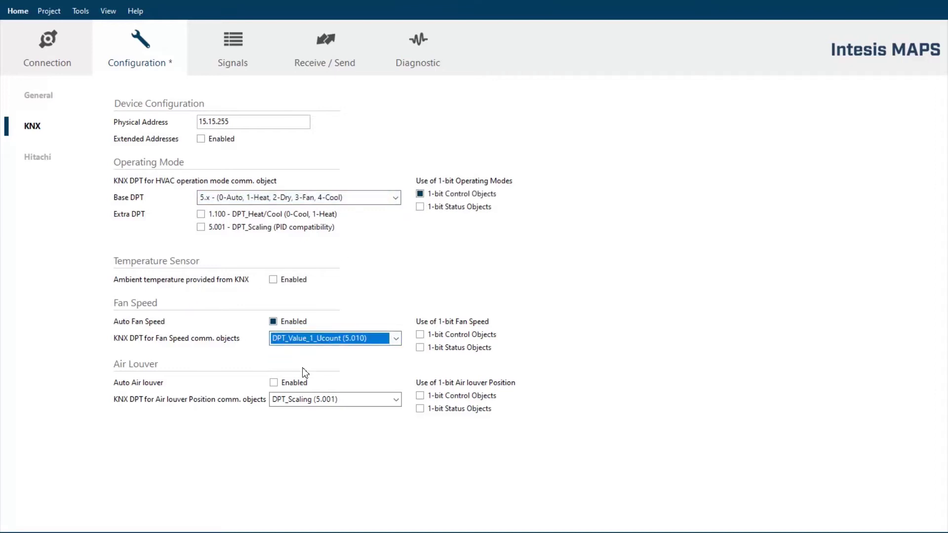
click(310, 400)
click(319, 427)
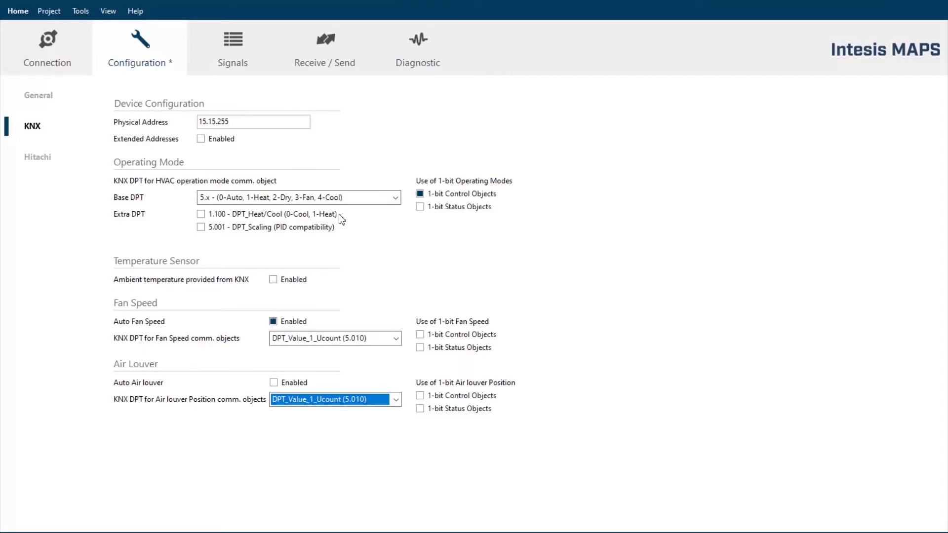
click(28, 162)
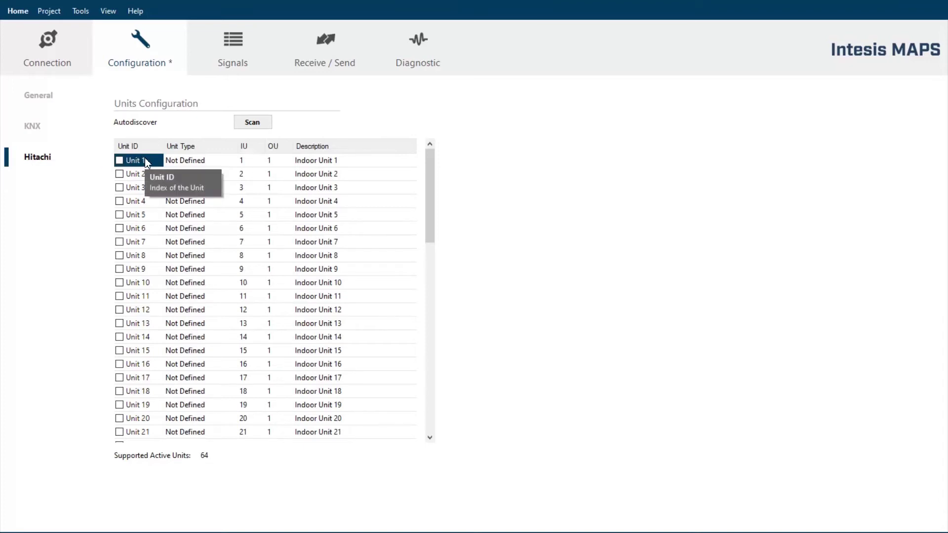
Scan the Hitachi bus and apply the eight discovered indoor units to Units 1–8.
click(270, 161)
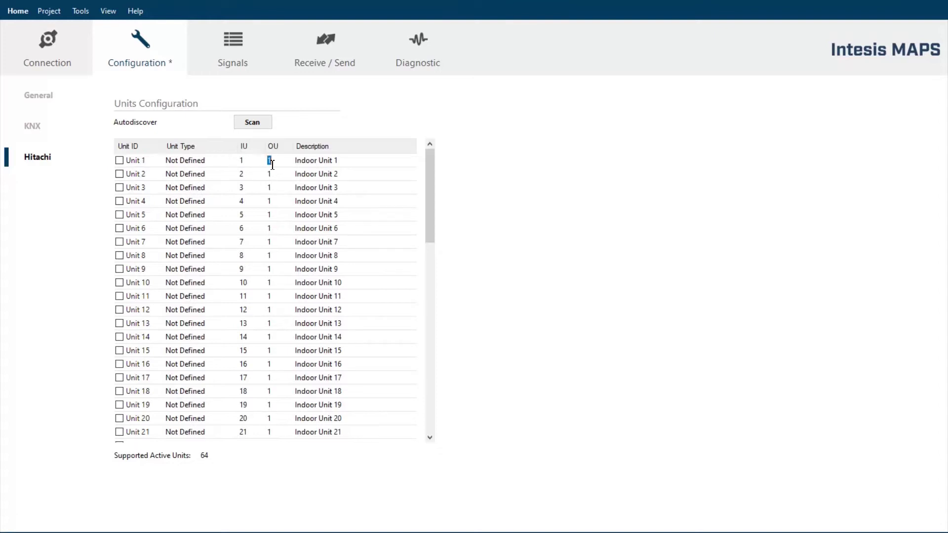
click(256, 164)
click(253, 125)
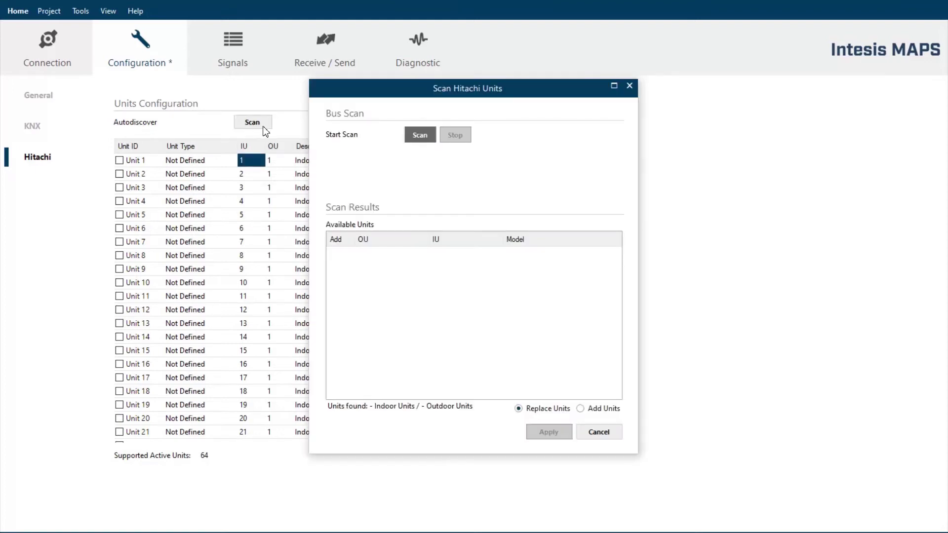
click(419, 136)
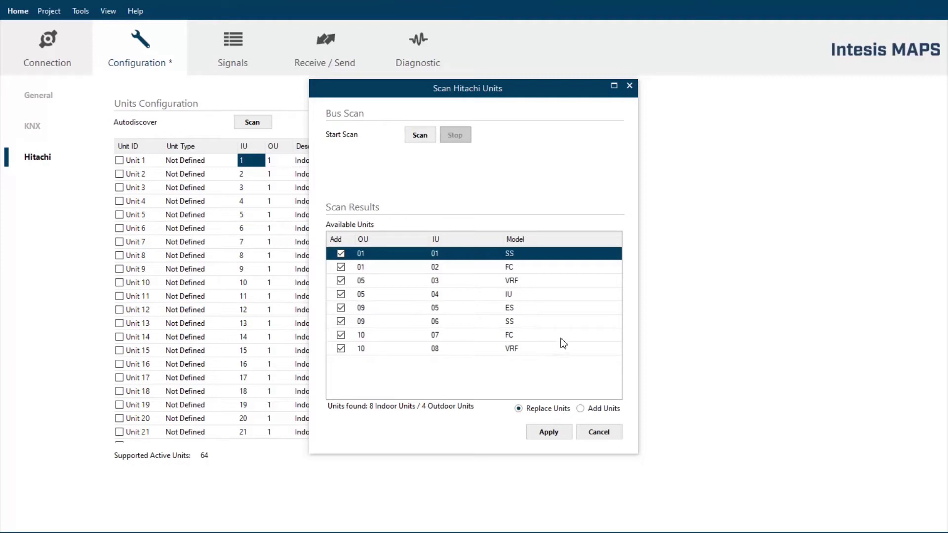
click(545, 433)
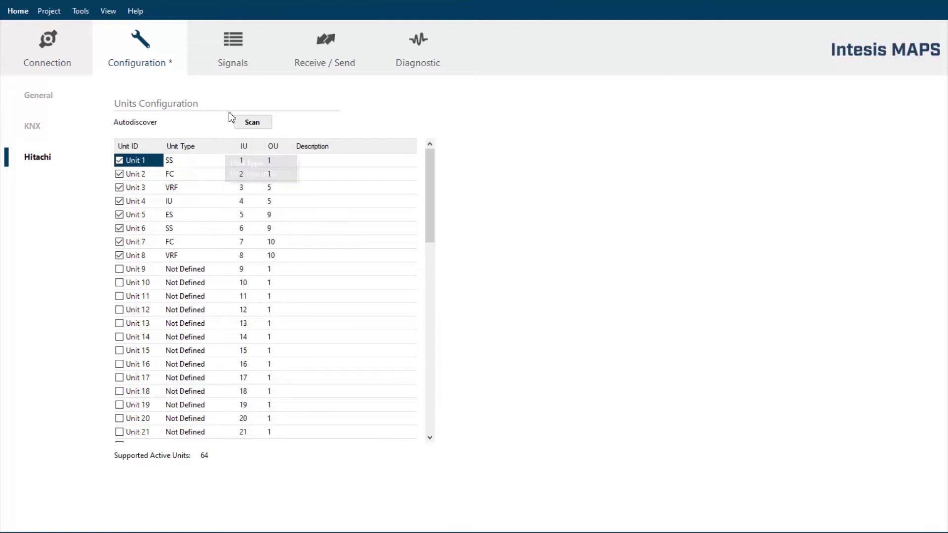
Open the signals table and widen the Object Function and Description columns.
click(233, 63)
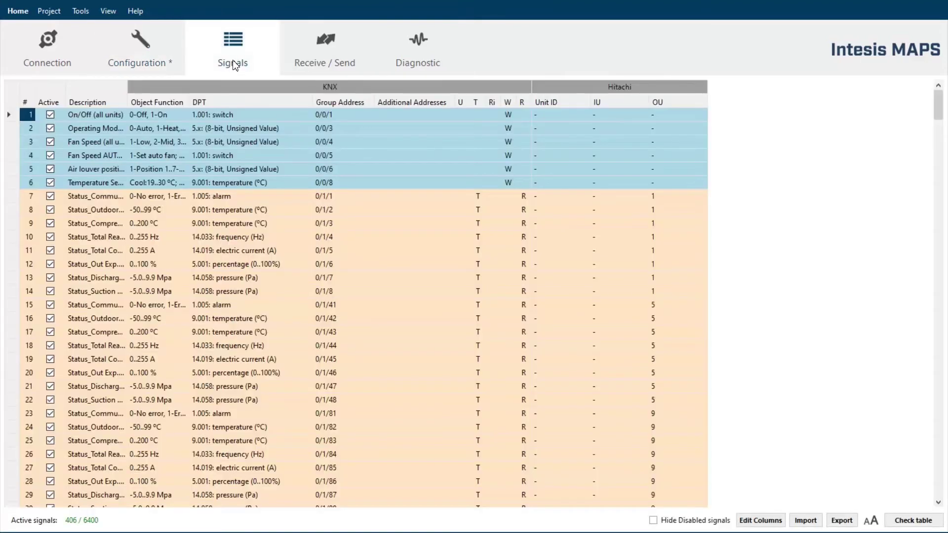
drag(191, 101, 241, 101)
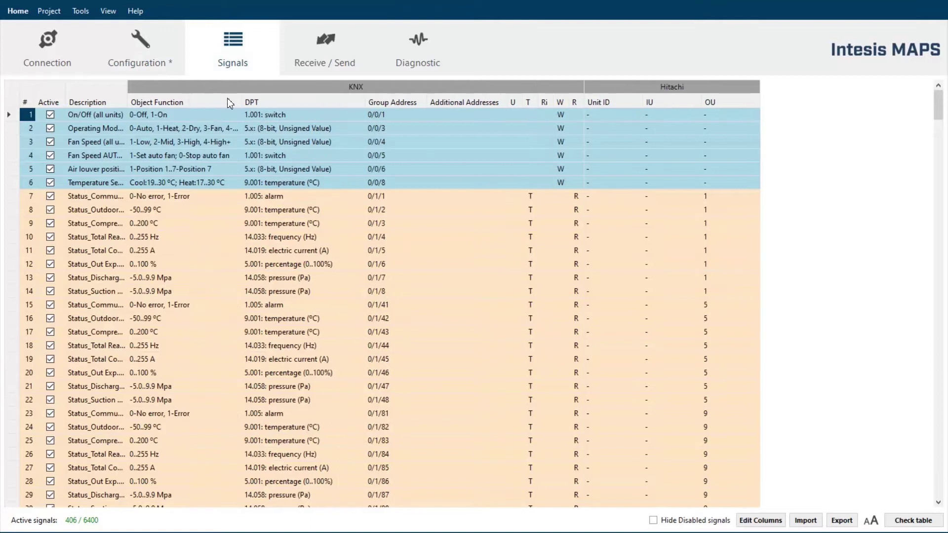
drag(128, 100, 191, 99)
scroll(195, 178, down, 7)
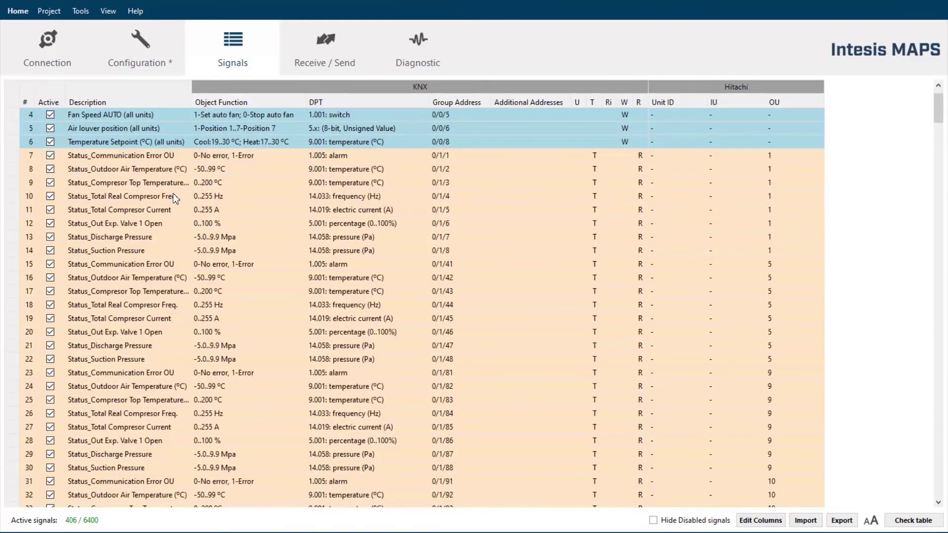
scroll(181, 204, down, 4)
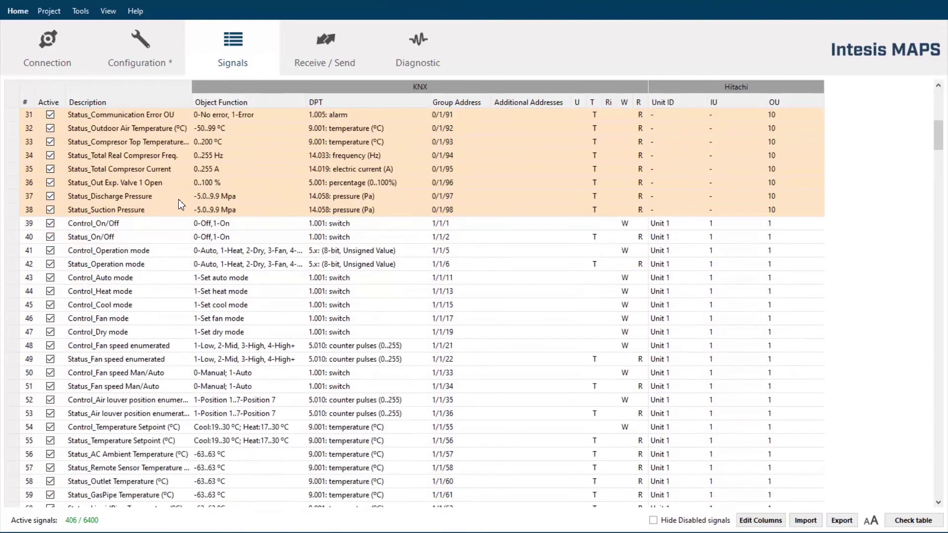
Review the group addresses 1/1/2 to 1/1/6 in rows 39–46, then go to Receive / Send.
click(464, 183)
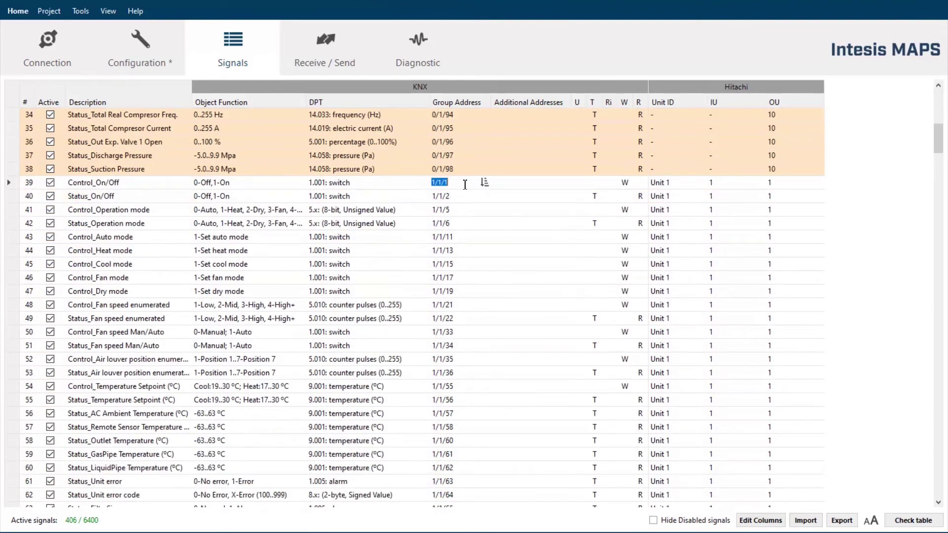
click(463, 201)
click(457, 215)
click(457, 229)
drag(468, 185, 487, 281)
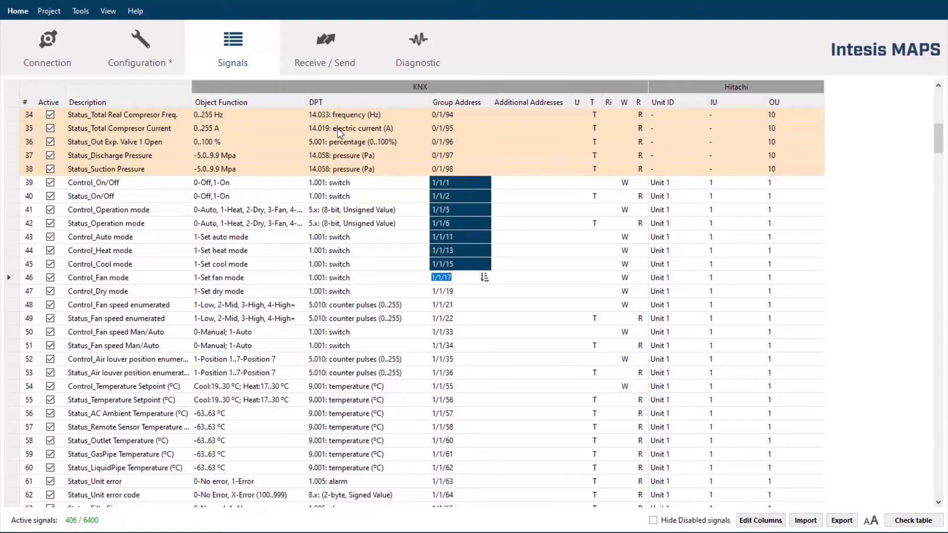
click(316, 67)
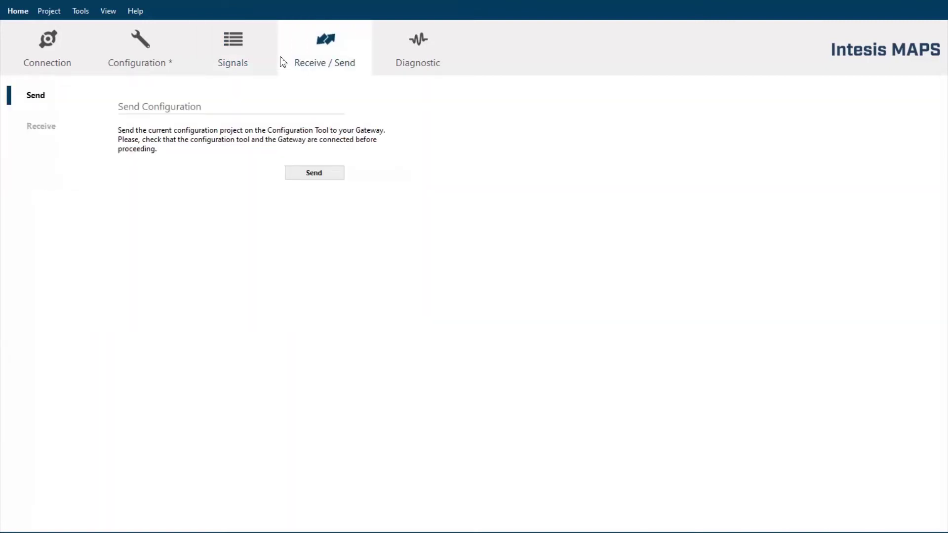
Attempt sending, dismiss the invalid password warning, and enter a project password in General settings.
click(297, 173)
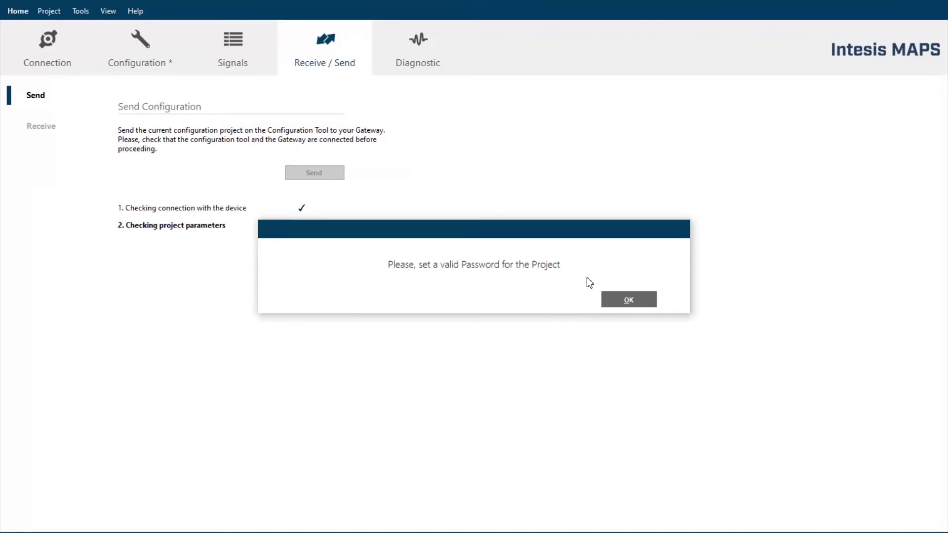
click(612, 302)
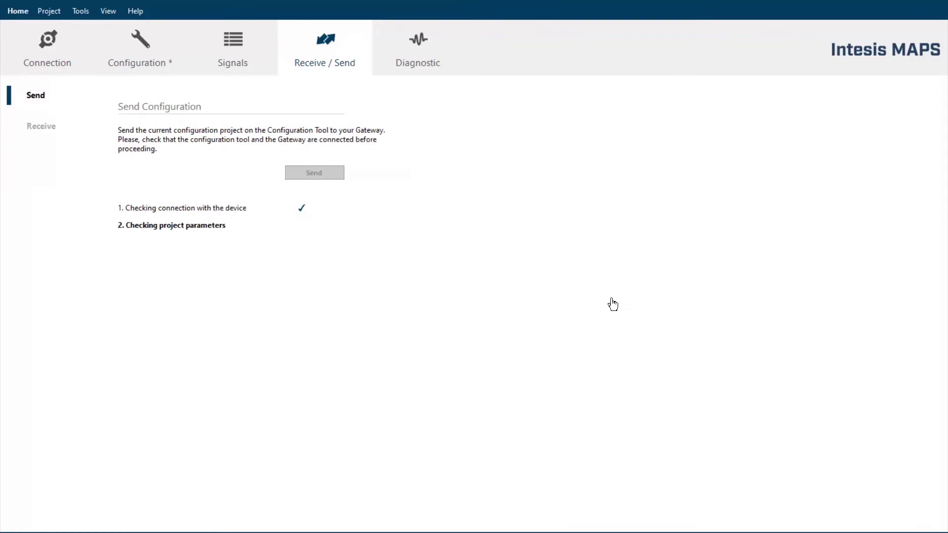
click(243, 285)
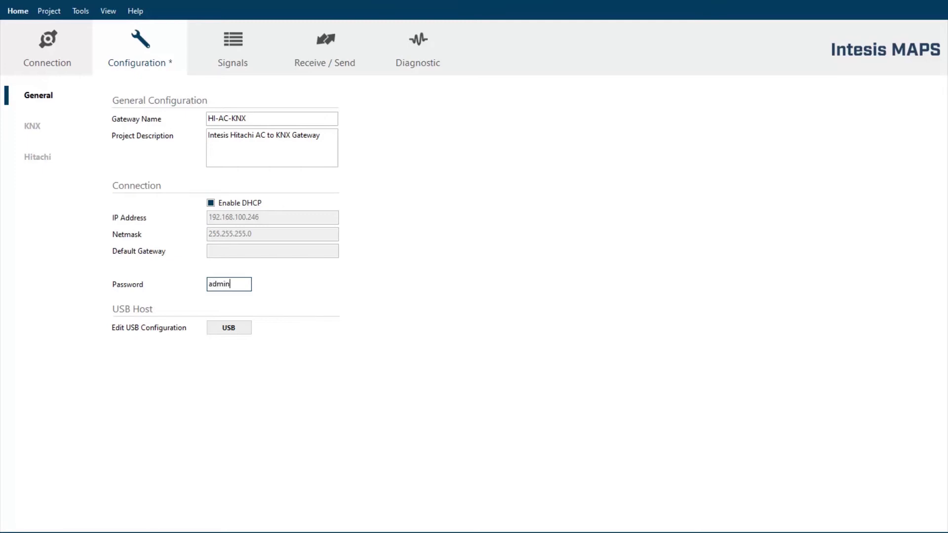
Save the project as HI-AC-KNX.ibmaps and send it, confirming the completed download.
click(328, 69)
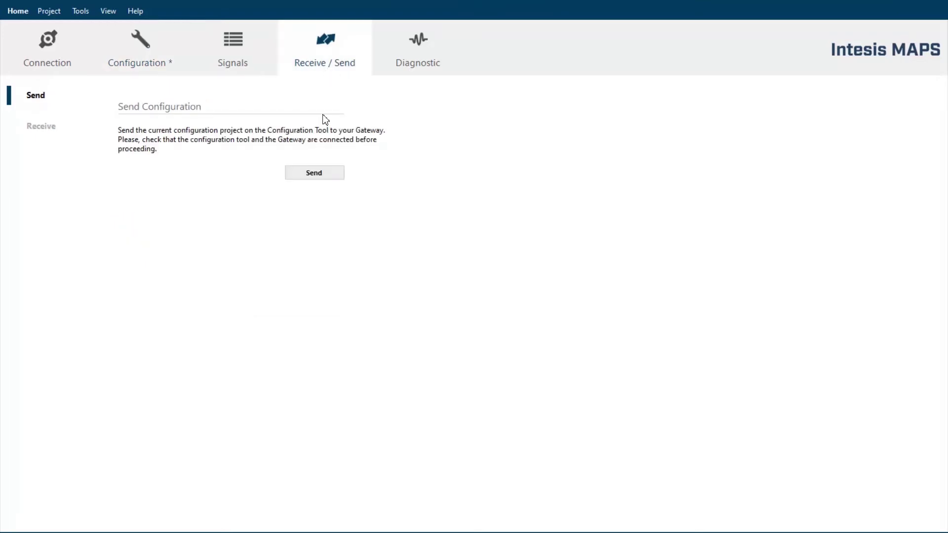
click(319, 172)
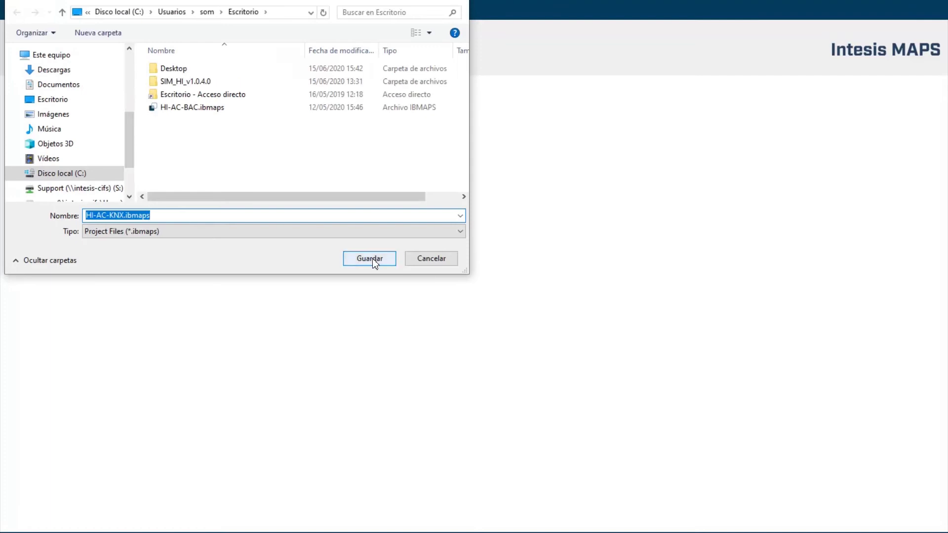
click(370, 258)
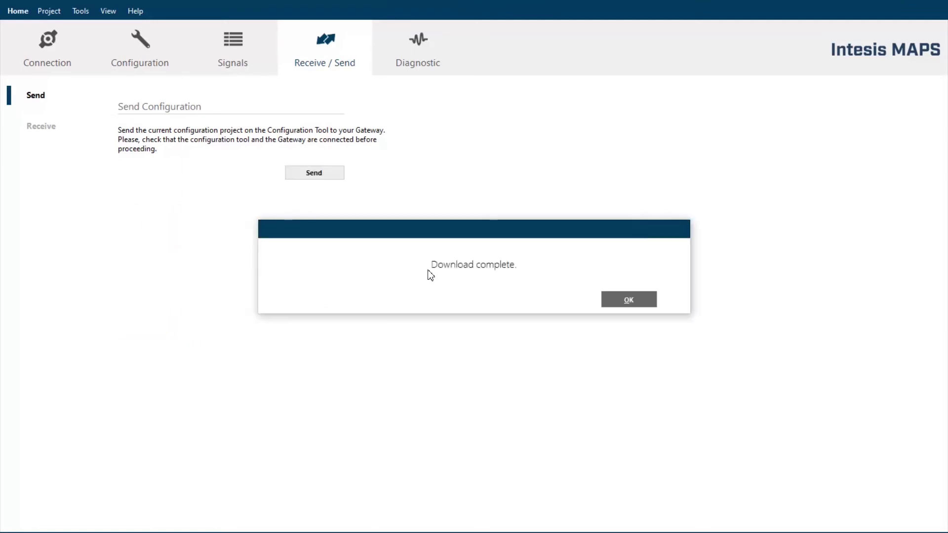
click(620, 302)
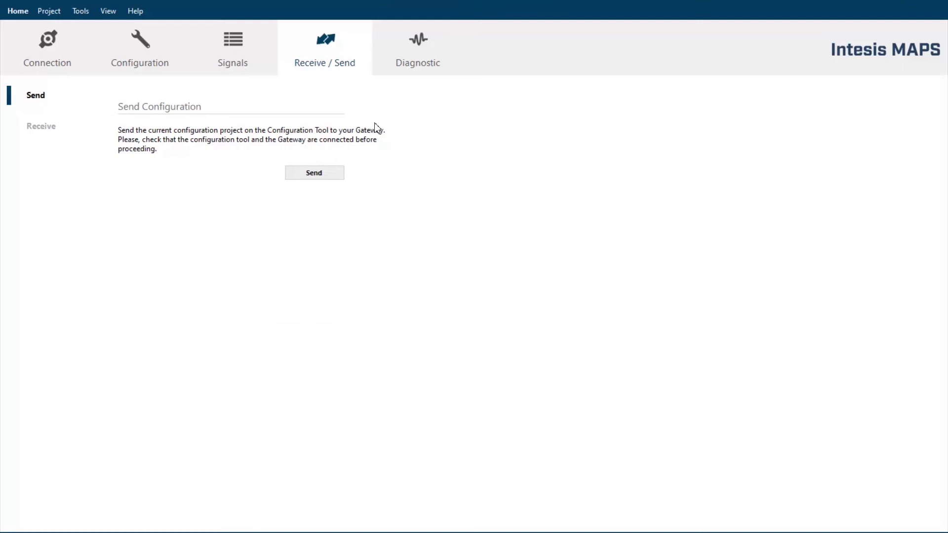
Open the Diagnostic page and inspect the KNX Viewer, Hitachi Viewer and live Signals Viewer.
click(417, 64)
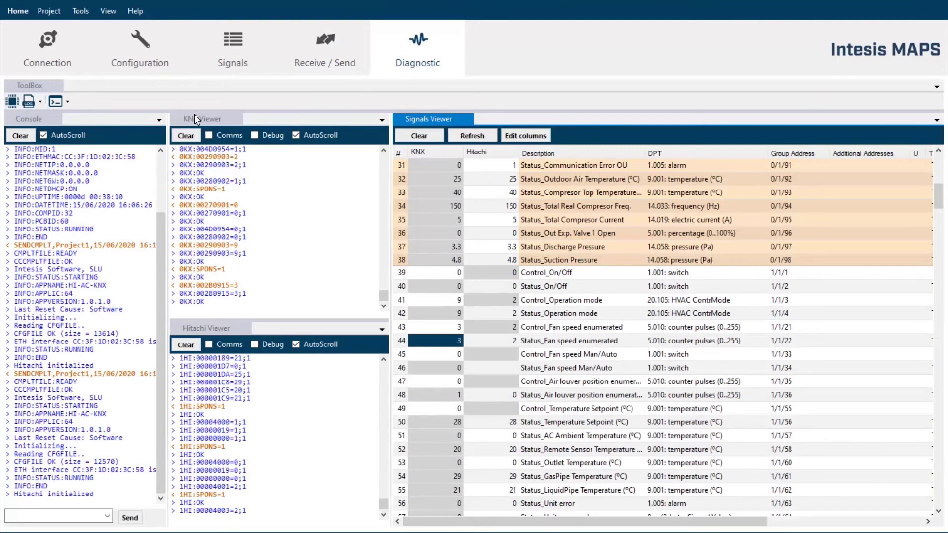
click(225, 118)
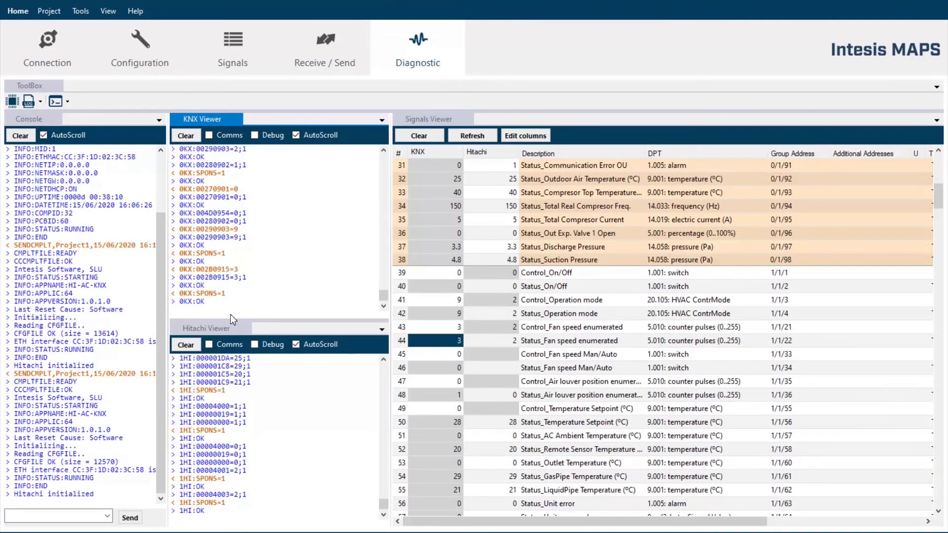
click(219, 328)
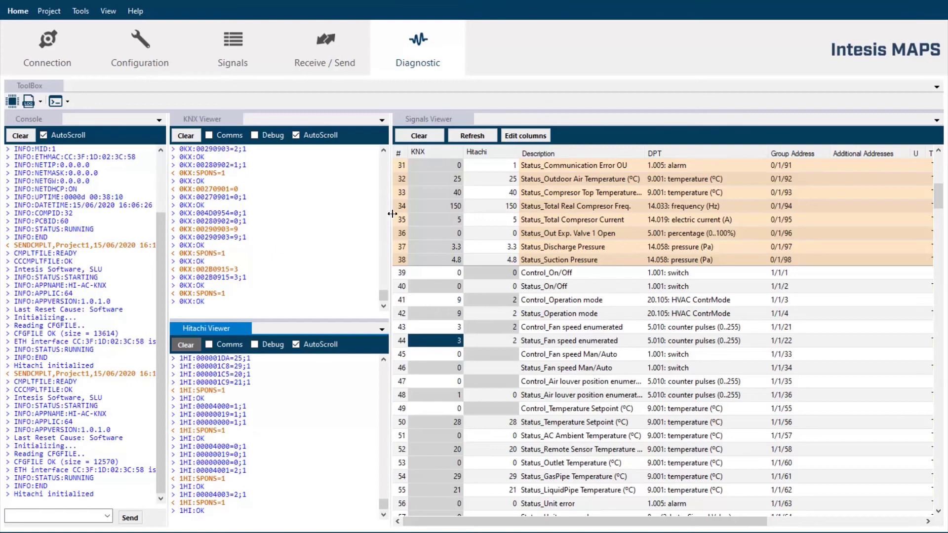
click(453, 126)
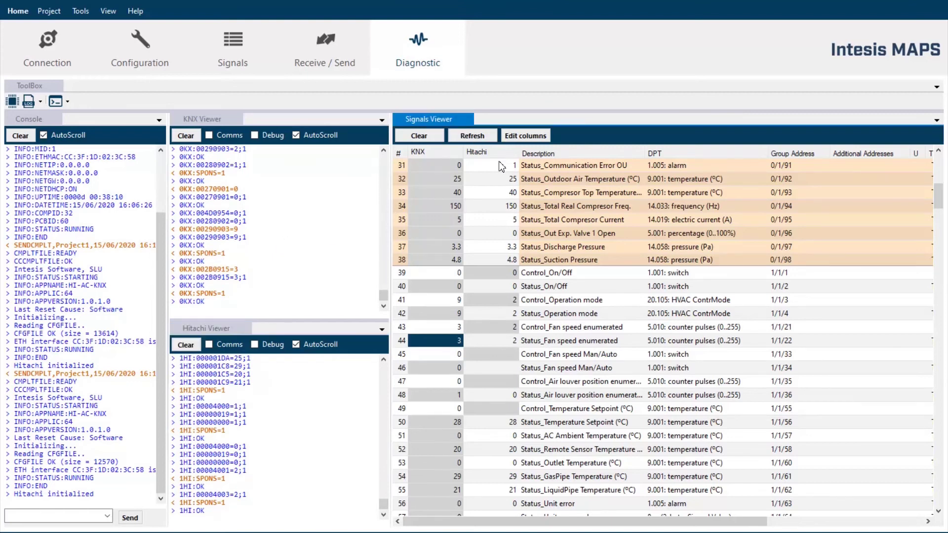
scroll(517, 217, down, 2)
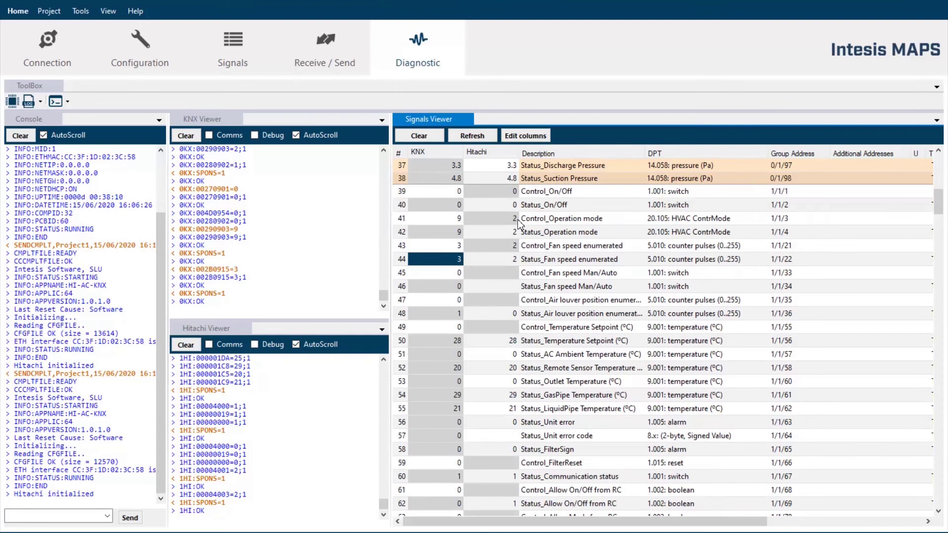
mouse_move(518, 223)
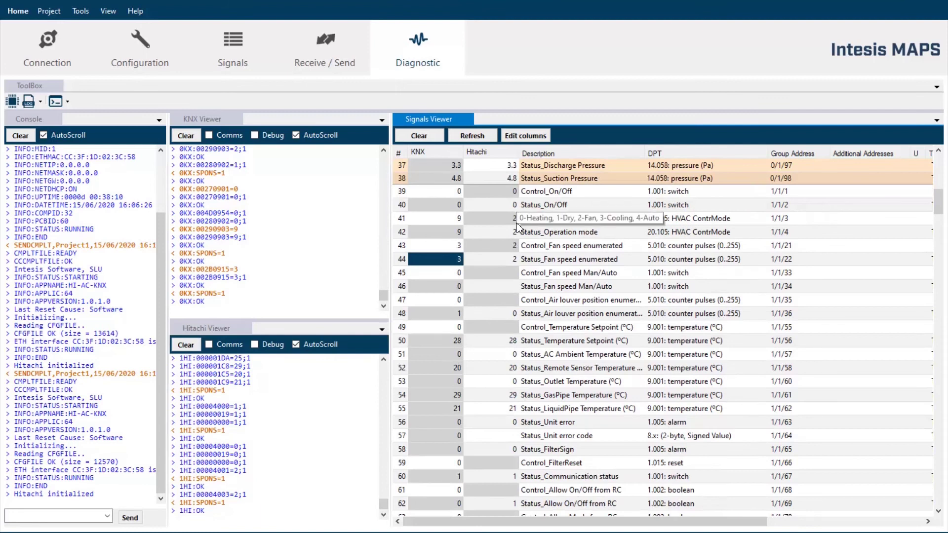
scroll(517, 224, up, 6)
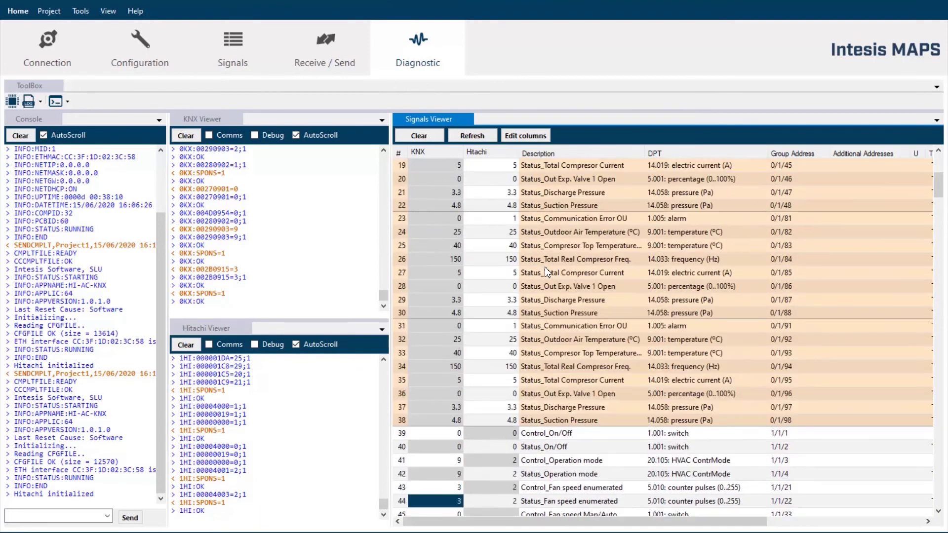
scroll(545, 273, down, 3)
scroll(545, 274, down, 1)
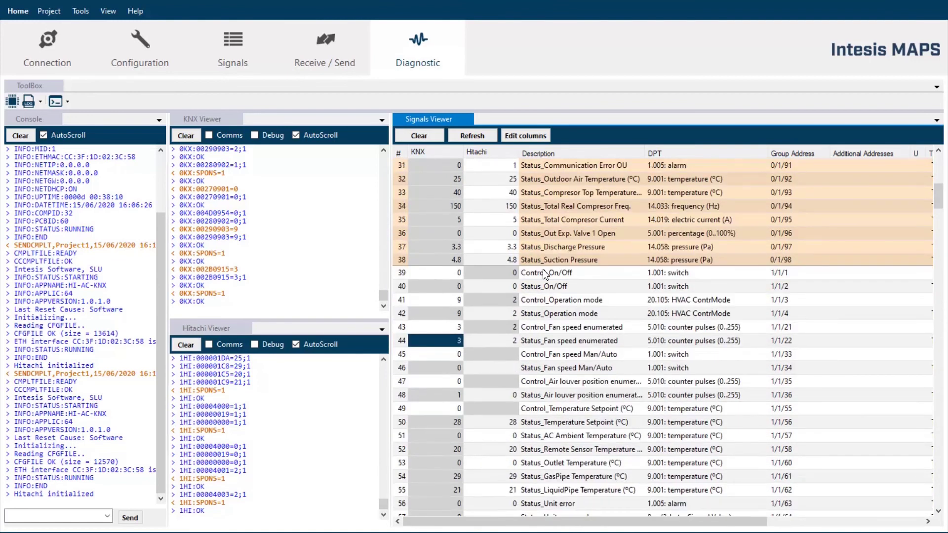
Write 1 to Control_On/Off to switch the unit on and check Status_On/Off reports 1.
click(446, 273)
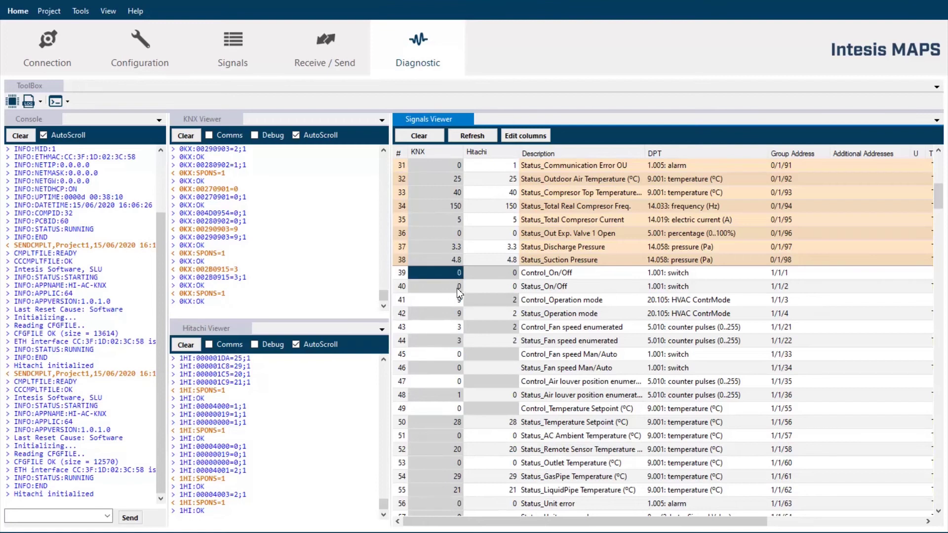
click(495, 273)
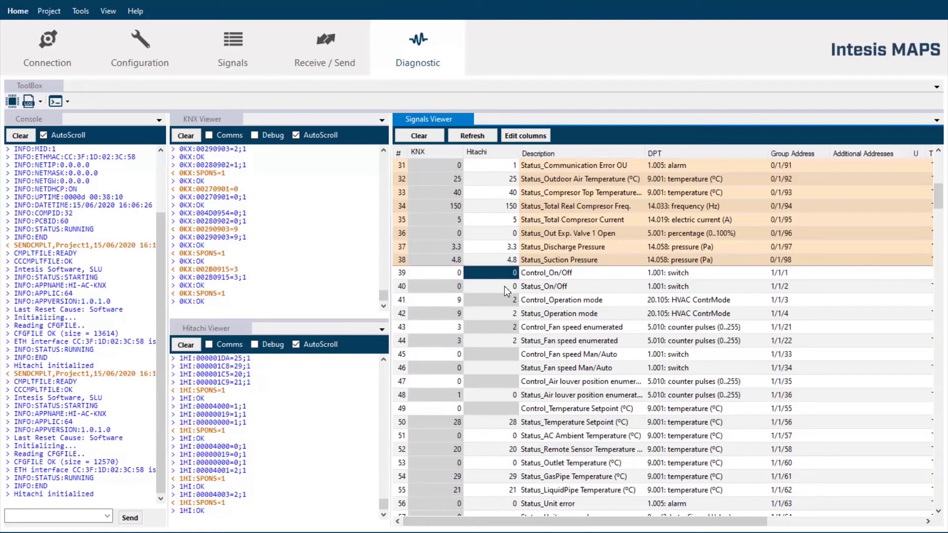
click(499, 290)
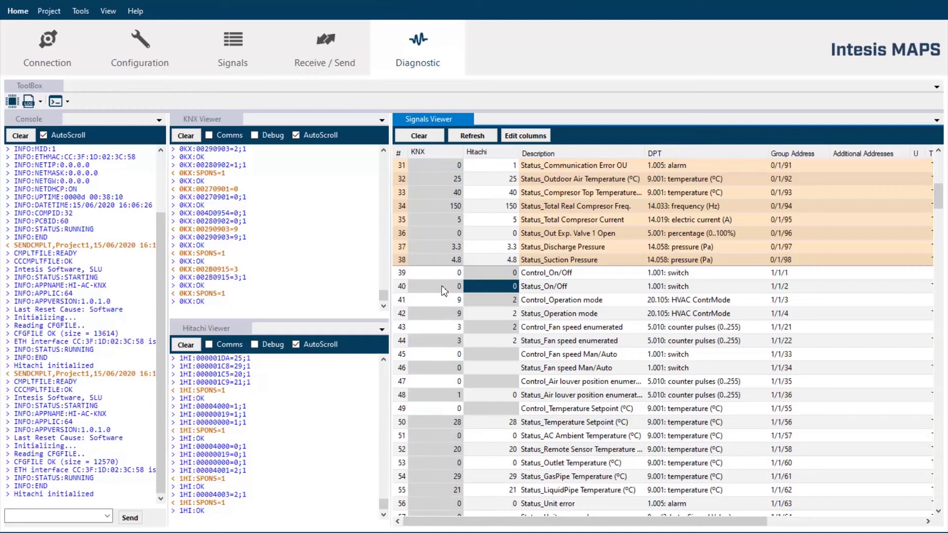
click(446, 289)
click(478, 285)
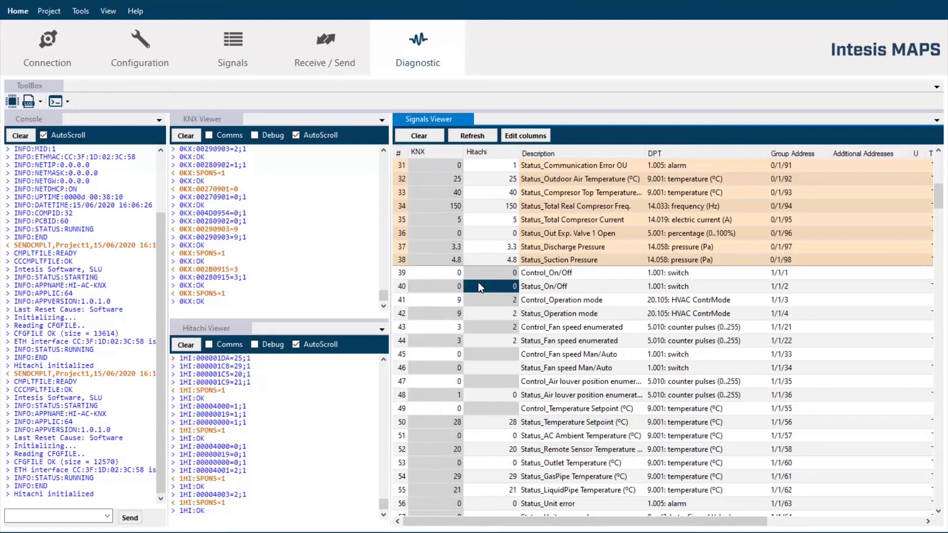
click(454, 274)
text(1)
key(Return)
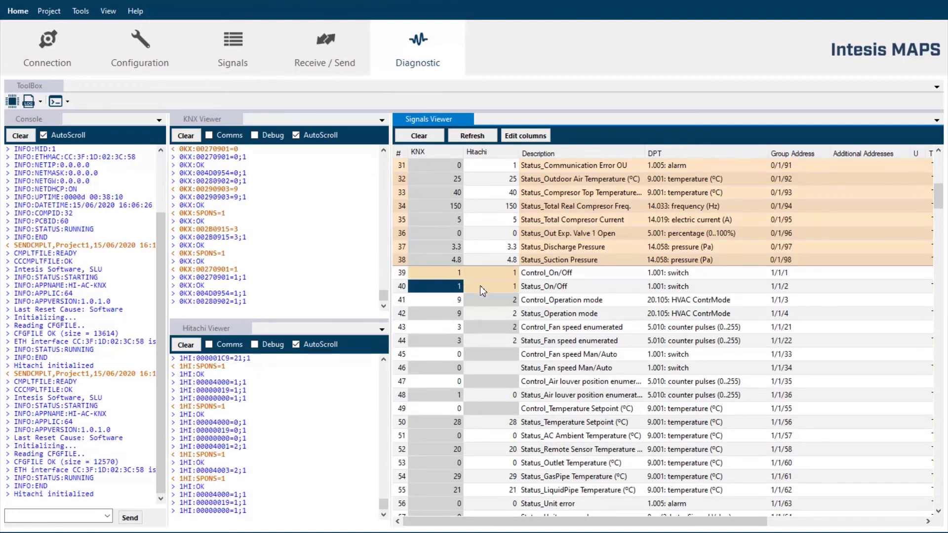
click(480, 286)
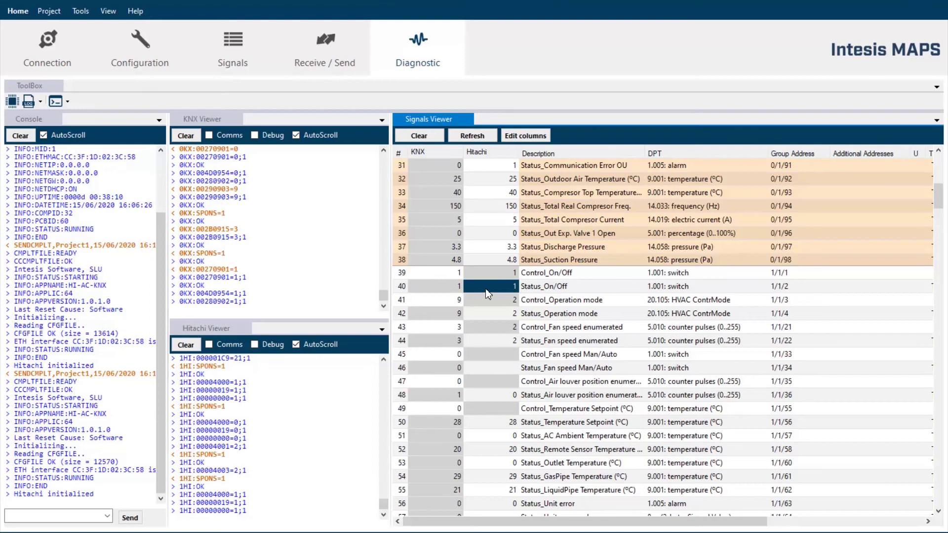
Set Control_Fan speed enumerated to 2 and inspect the reported fan speed status.
click(445, 318)
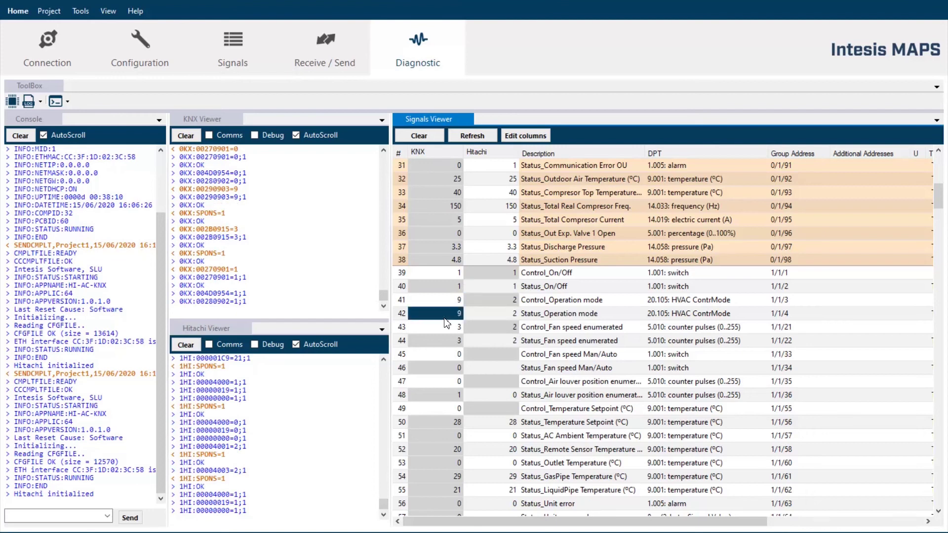
click(443, 329)
text(2)
key(Return)
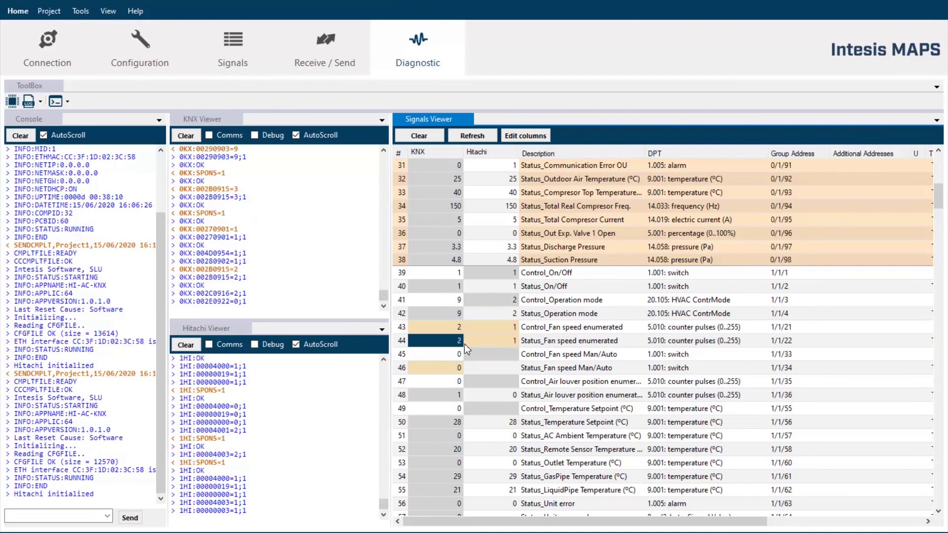
key(Tab)
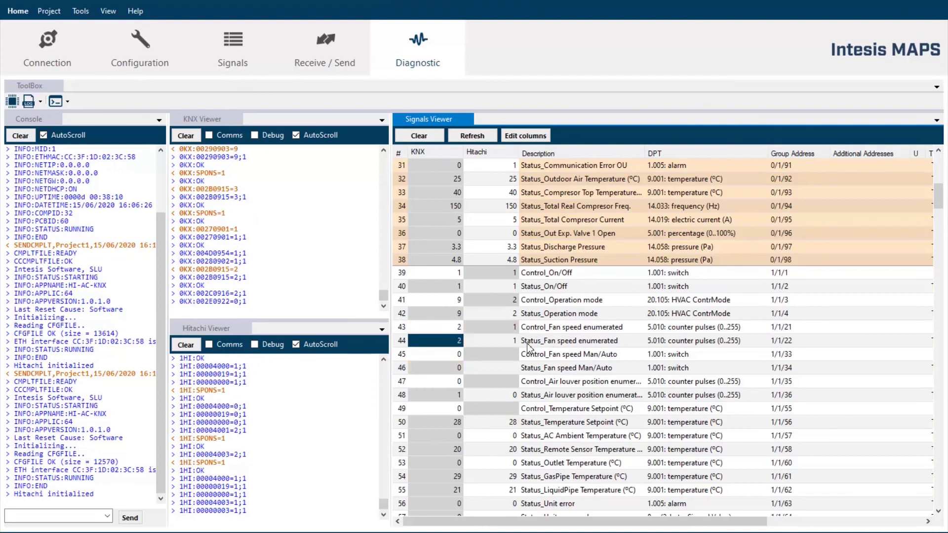